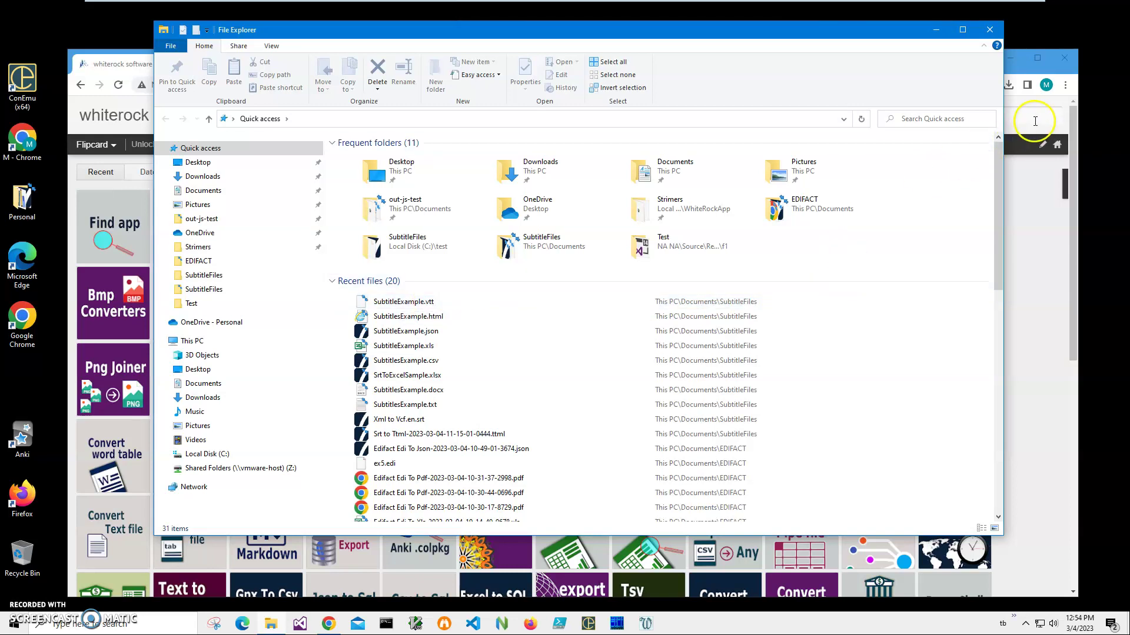
- Search the whiterock software site for "vtt" and open the Convert .vtt file page
left_click(1075, 120)
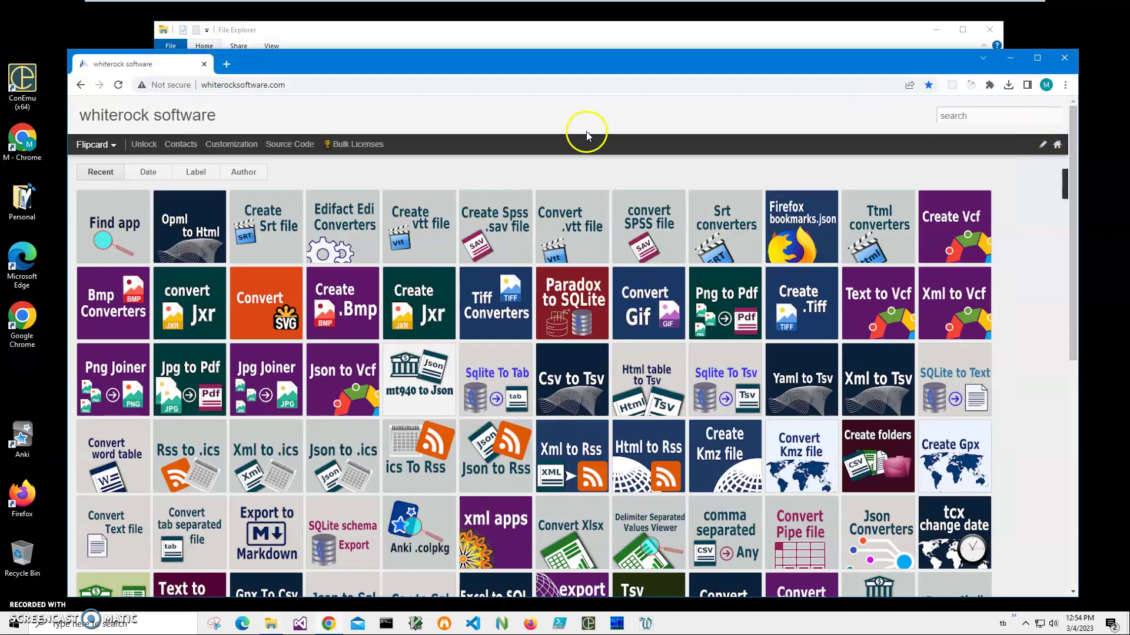
left_click_drag(296, 63, 298, 68)
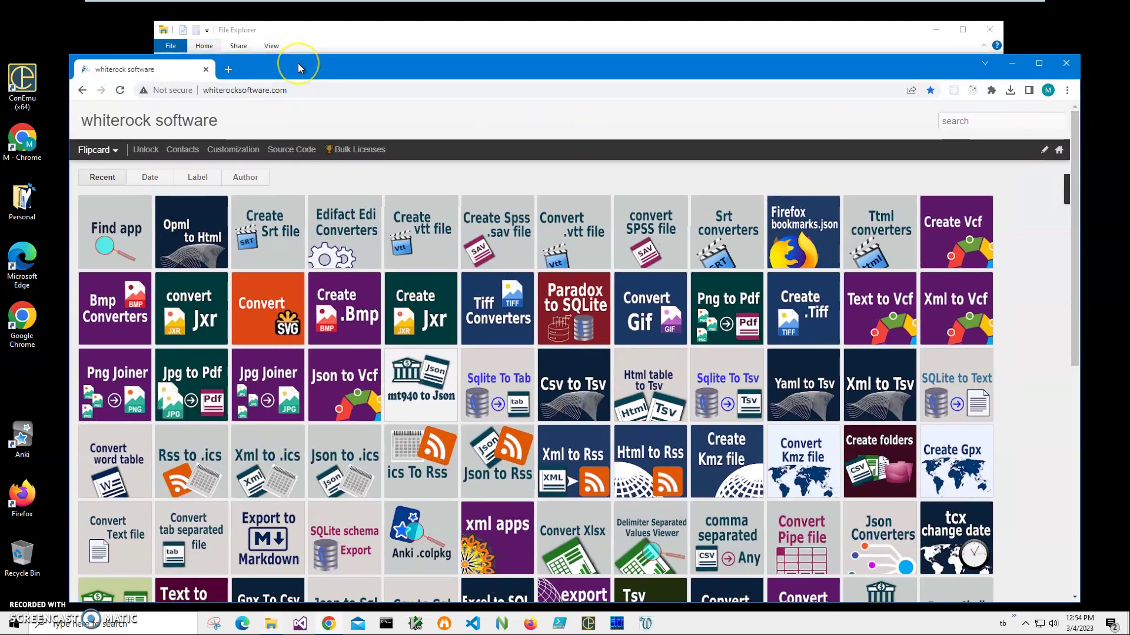
left_click(975, 124)
type("vt")
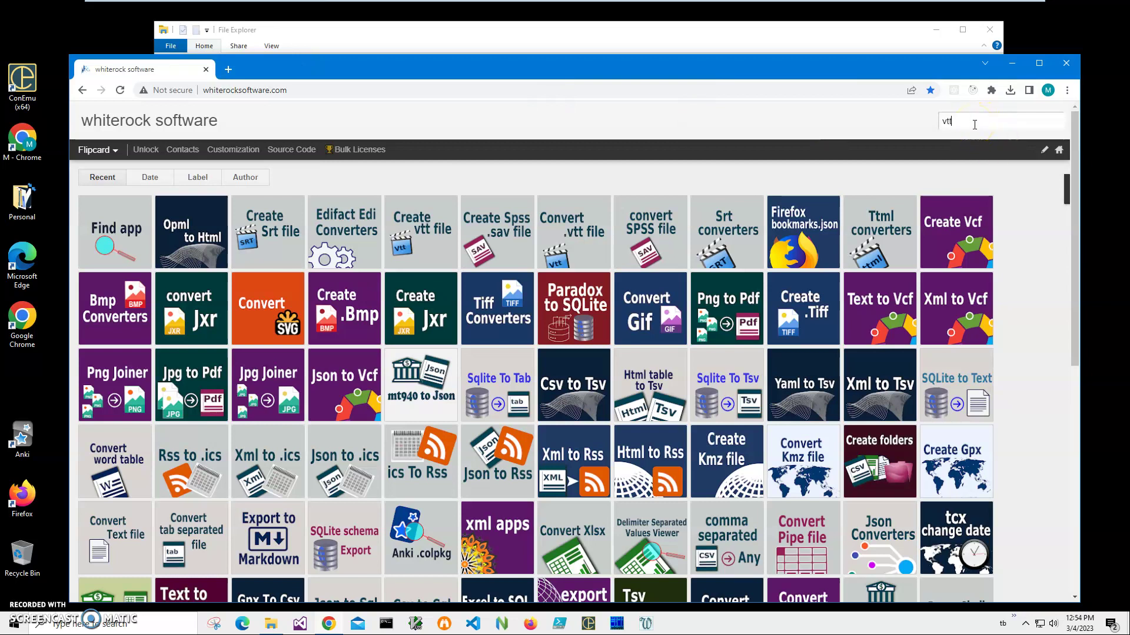
type("t")
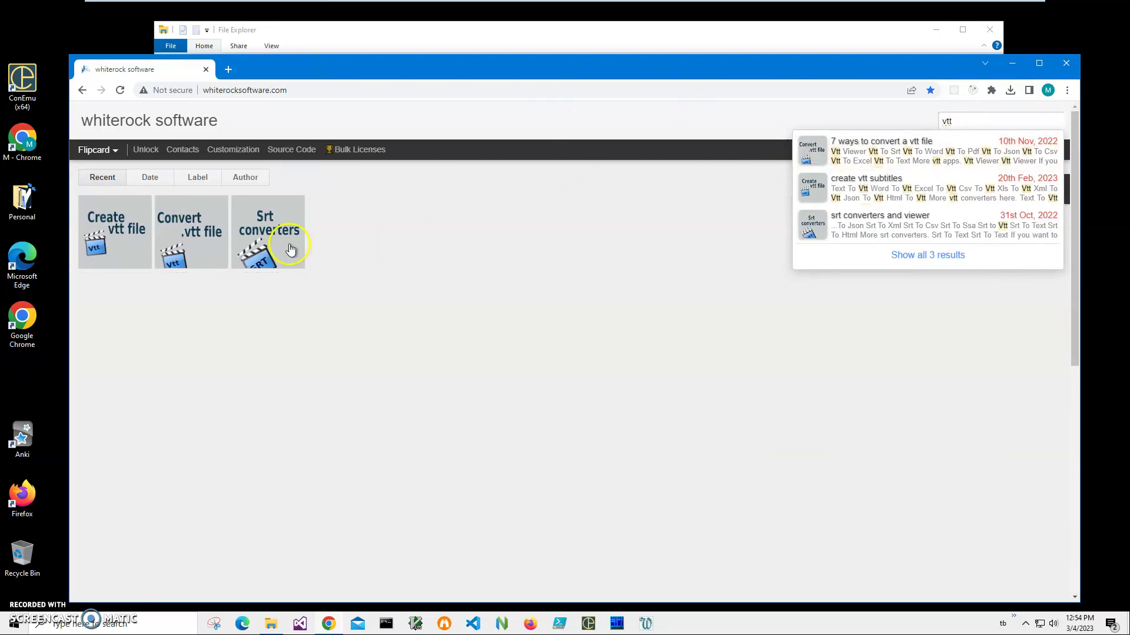
left_click(193, 250)
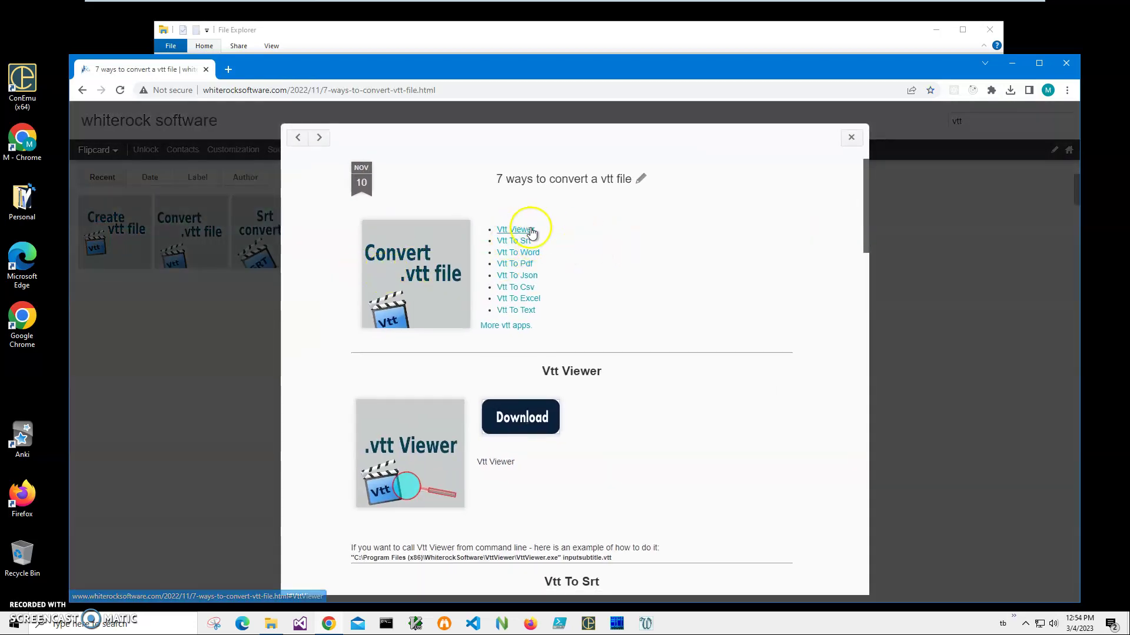
- Download the Vtt Viewer archive VttViewerSetup.zip and launch VttViewerSetup.msi from inside it
scroll(577, 417, "down", 1)
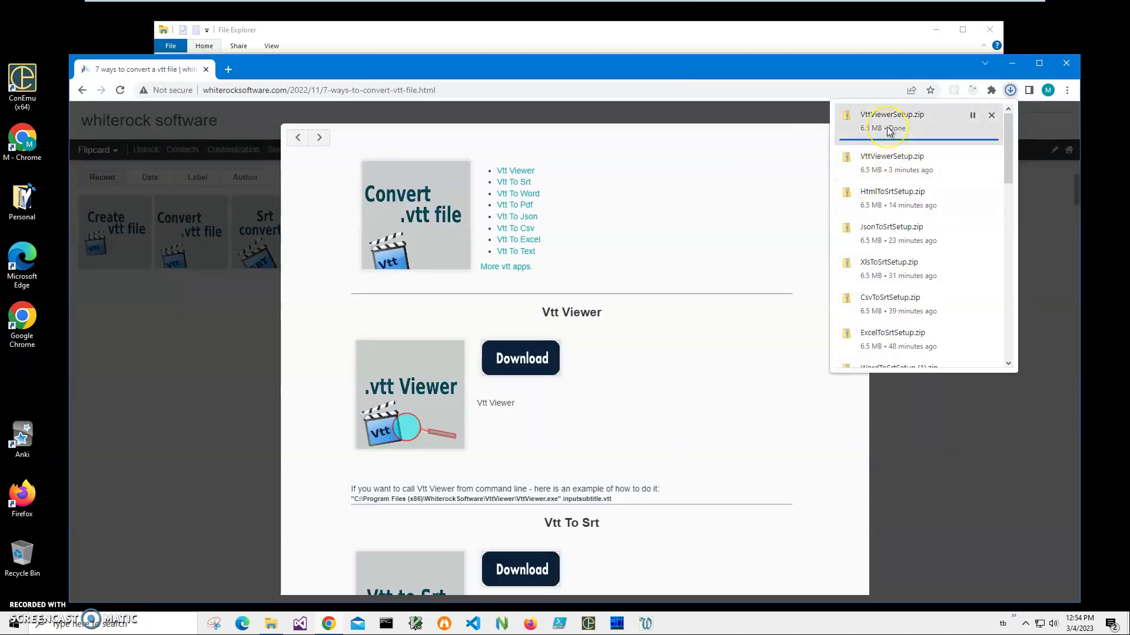
left_click(889, 130)
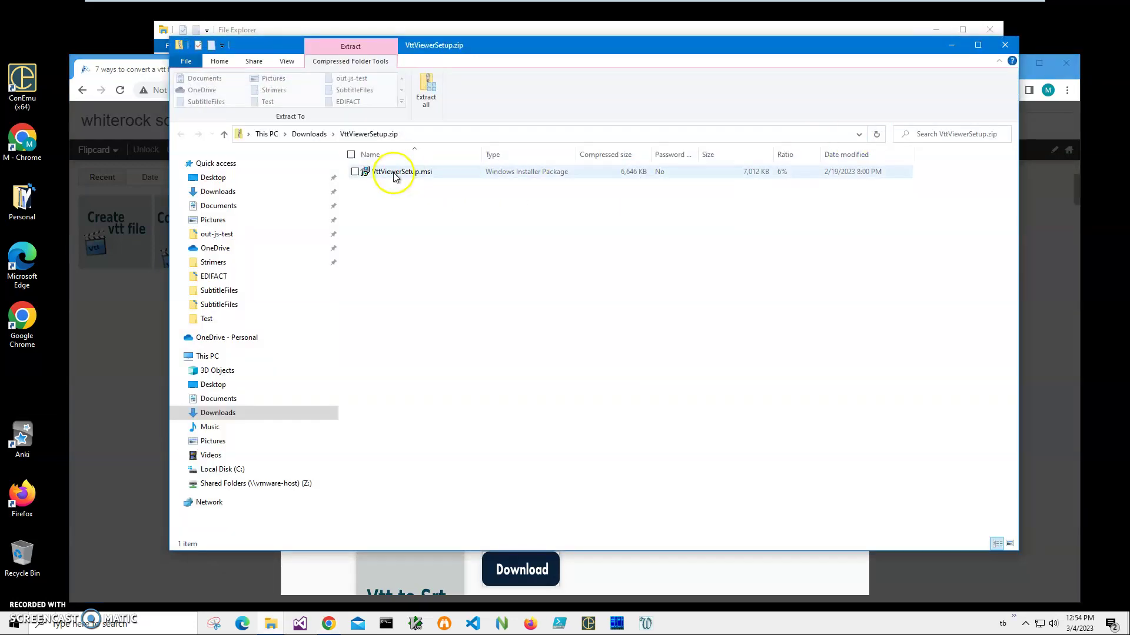
double_click(393, 173)
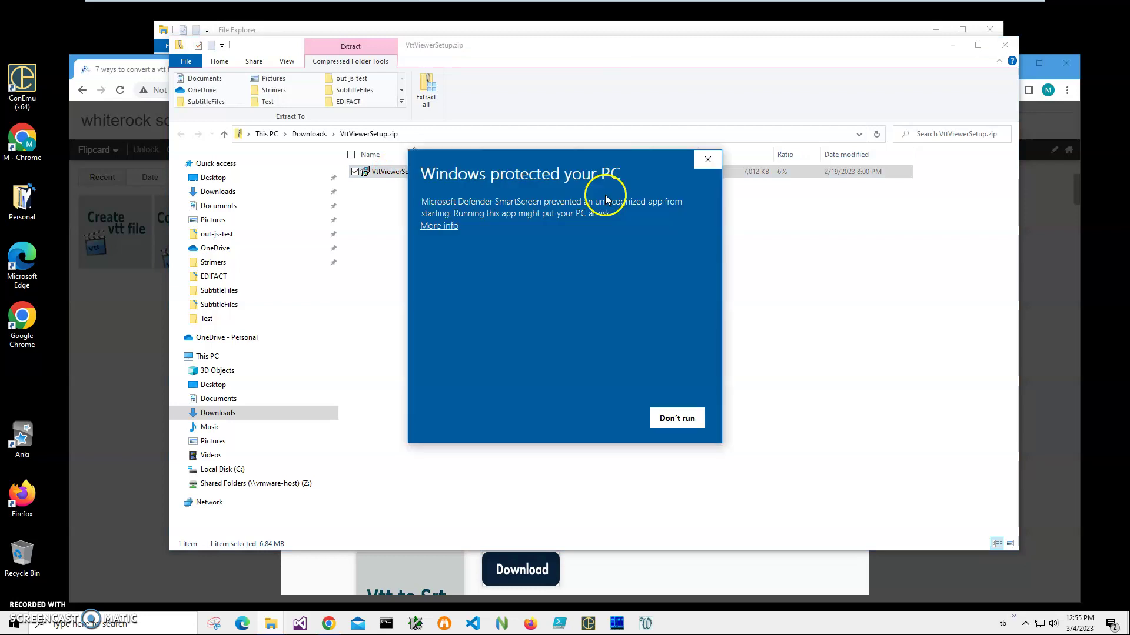
- Show the details of the SmartScreen block and run VttViewerSetup.msi anyway
left_click(438, 227)
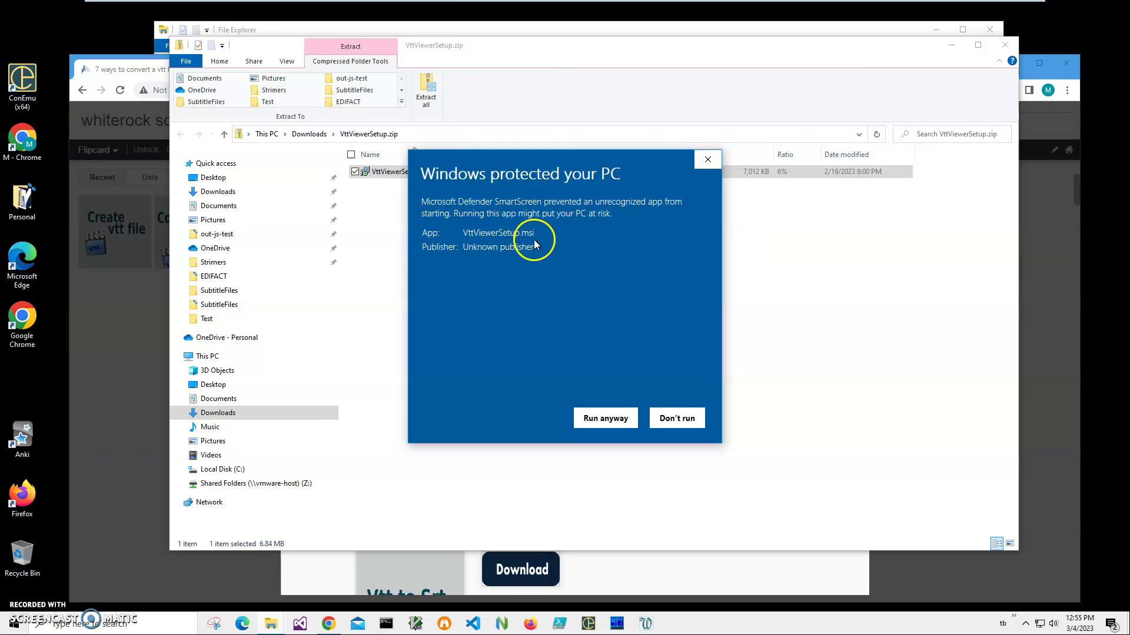
left_click_drag(535, 239, 398, 263)
left_click(530, 300)
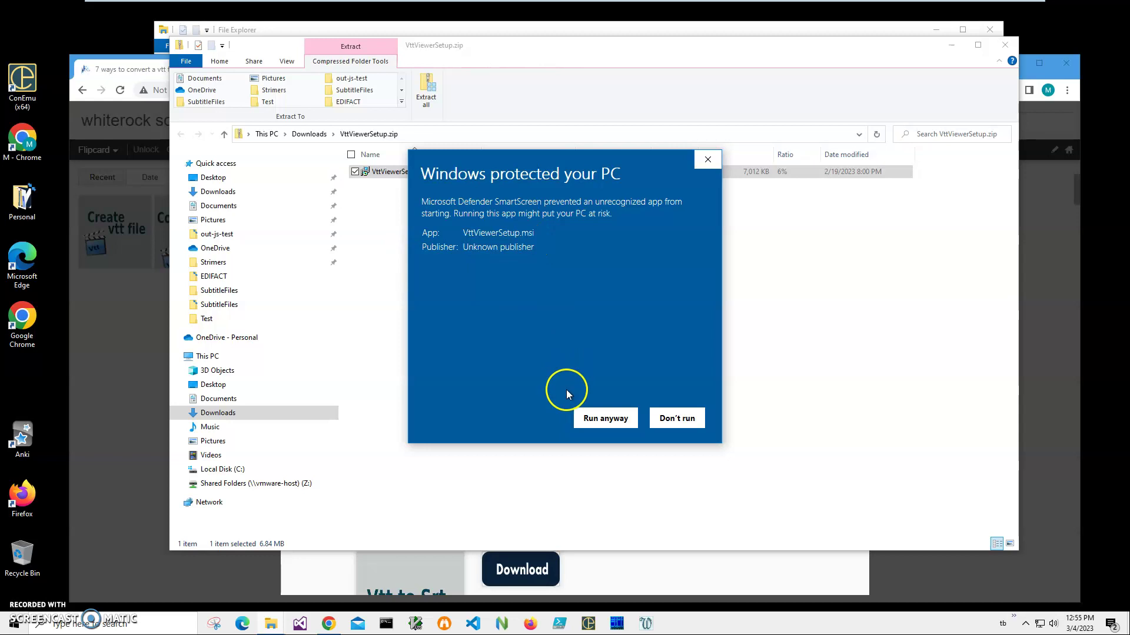
left_click(610, 421)
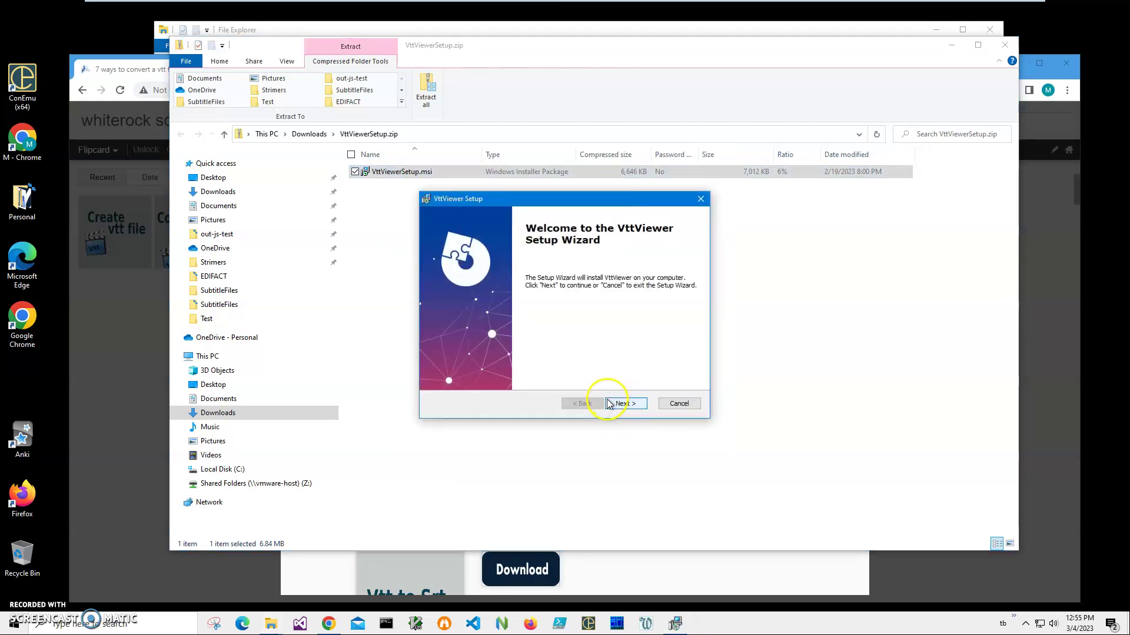
- Install VttViewer with the setup wizard's default settings, allowing the installer to make changes to the device
left_click(620, 404)
left_click(621, 404)
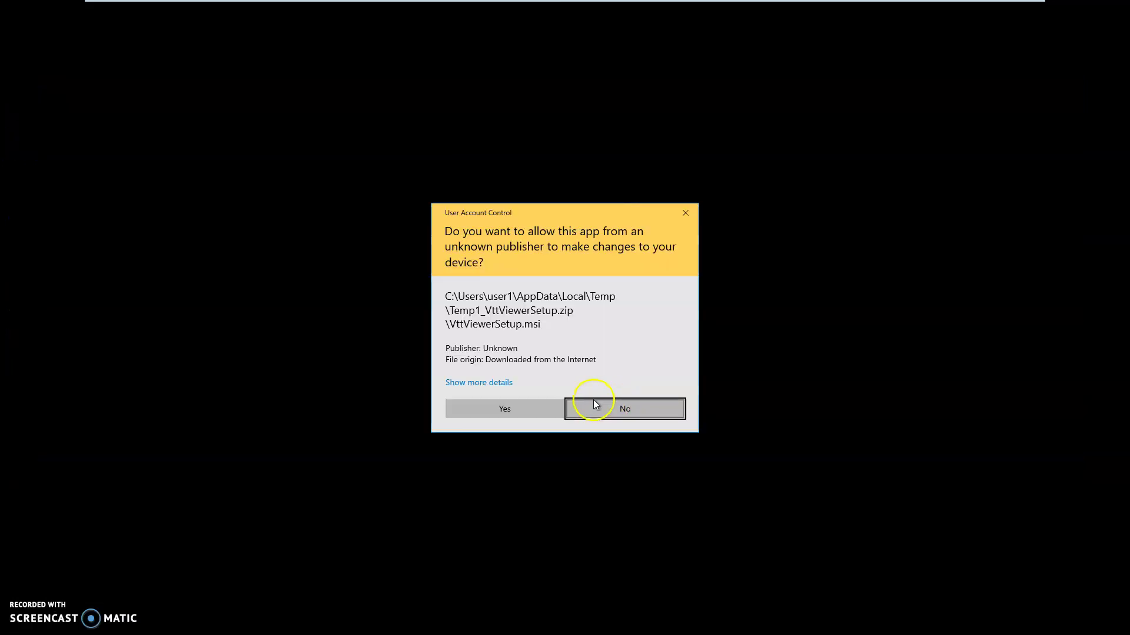
left_click(536, 415)
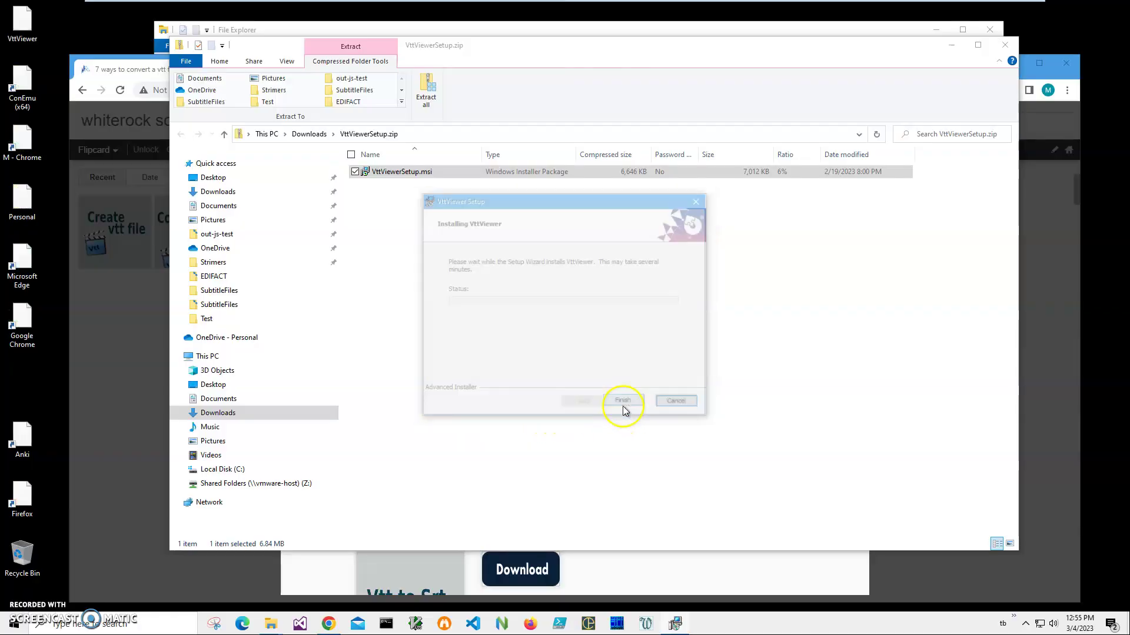
left_click(624, 406)
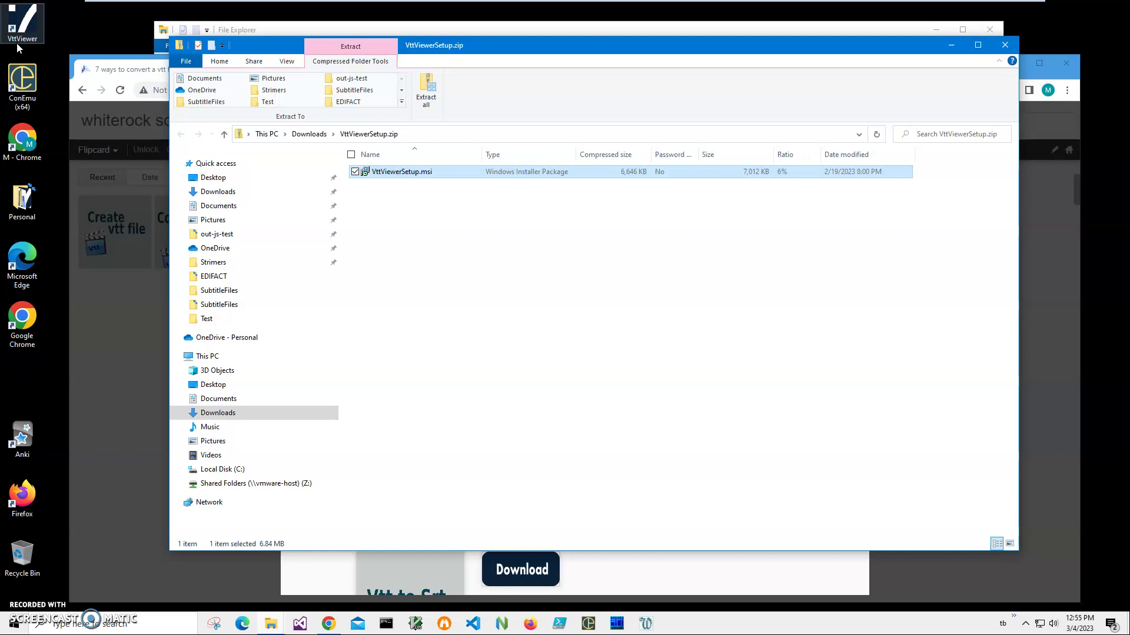
- Close the VttViewerSetup.zip, browser and File Explorer windows to clear the desktop
double_click(34, 33)
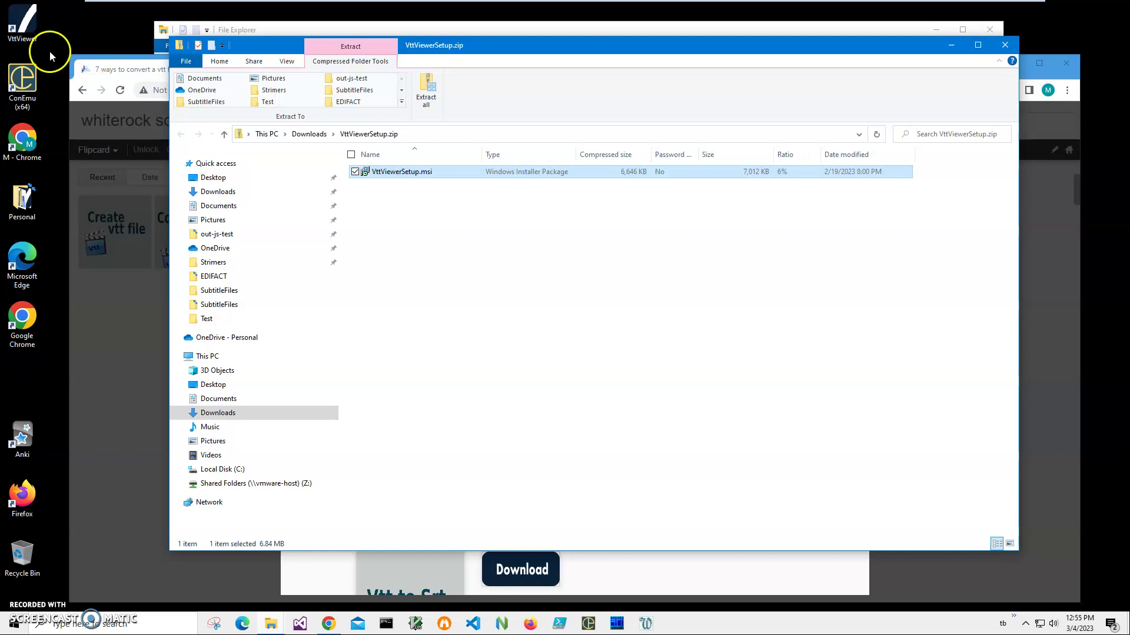
left_click(1006, 46)
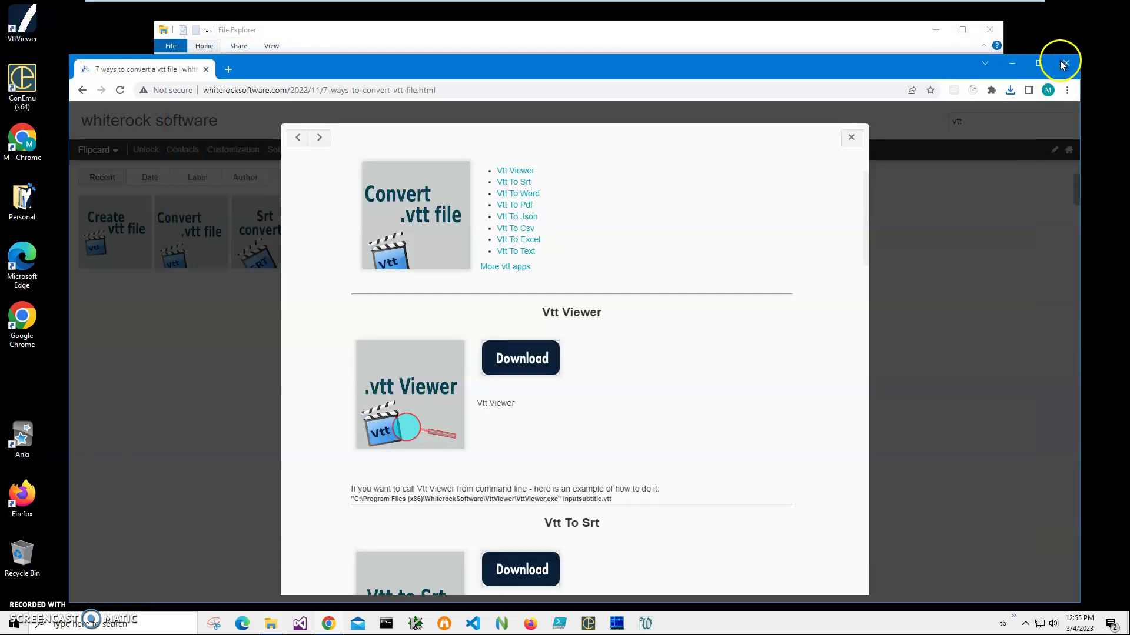
left_click(1065, 62)
left_click(993, 40)
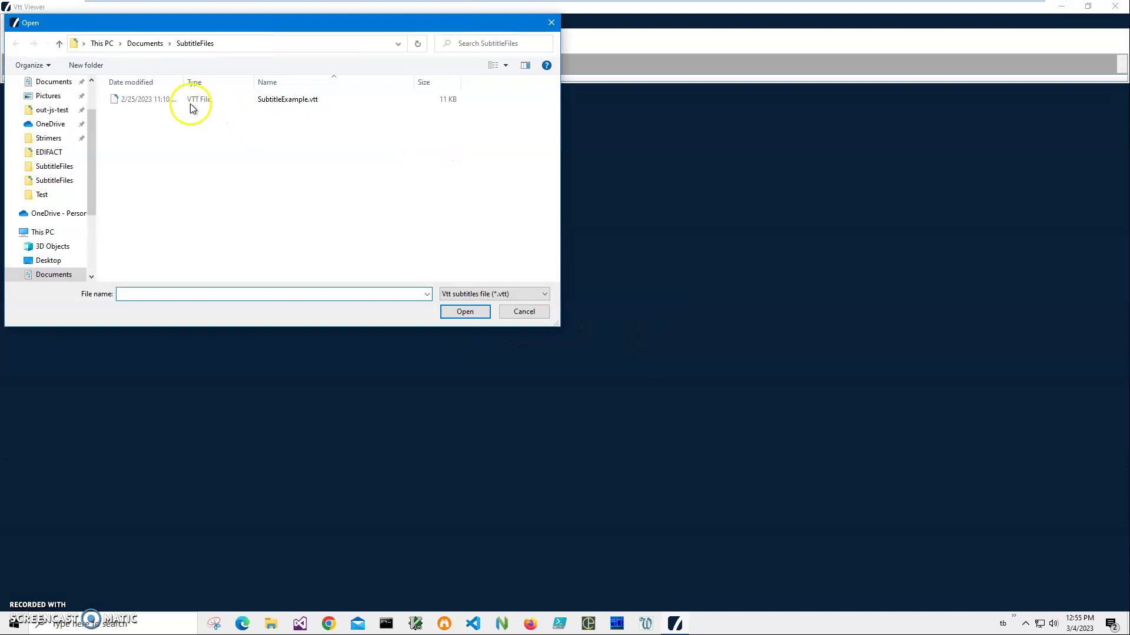
- Open SubtitleExample.vtt from the Documents\SubtitleFiles folder in Vtt Viewer
left_click(174, 104)
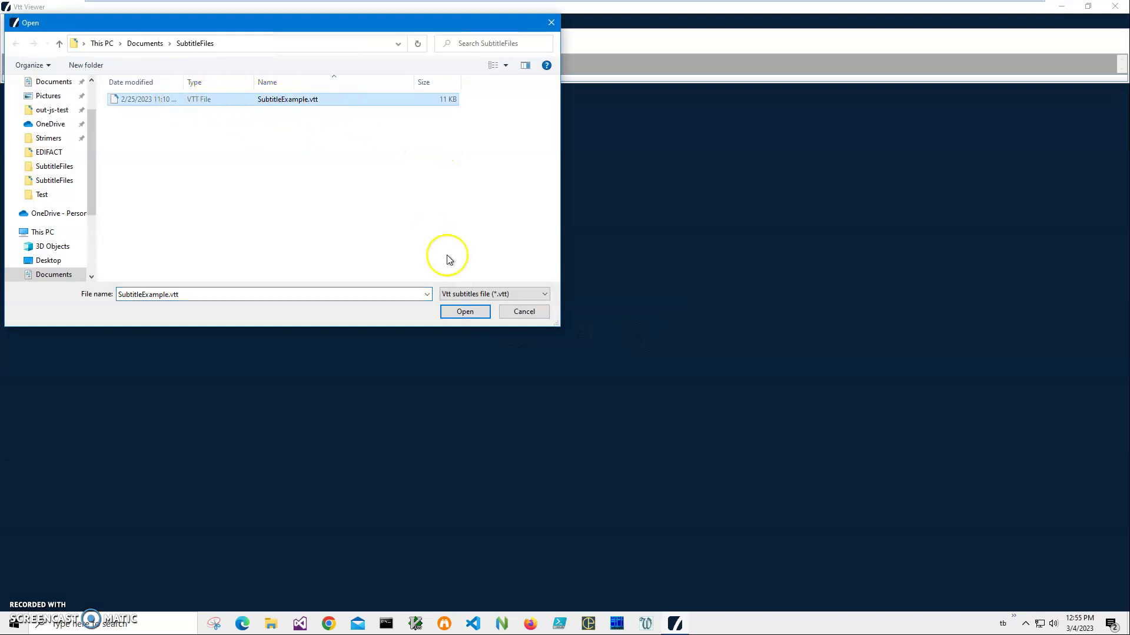
left_click(468, 312)
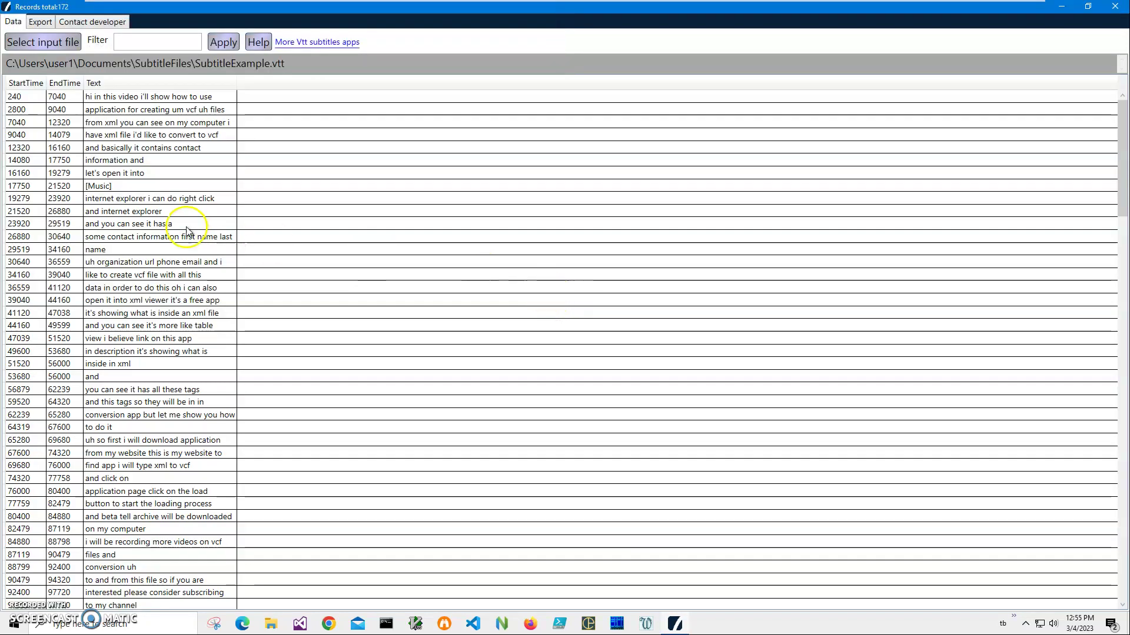
- Examine the subtitle rows of SubtitleExample.vtt and the available export formats, returning to the data view
left_click(185, 225)
scroll(211, 259, "down", 13)
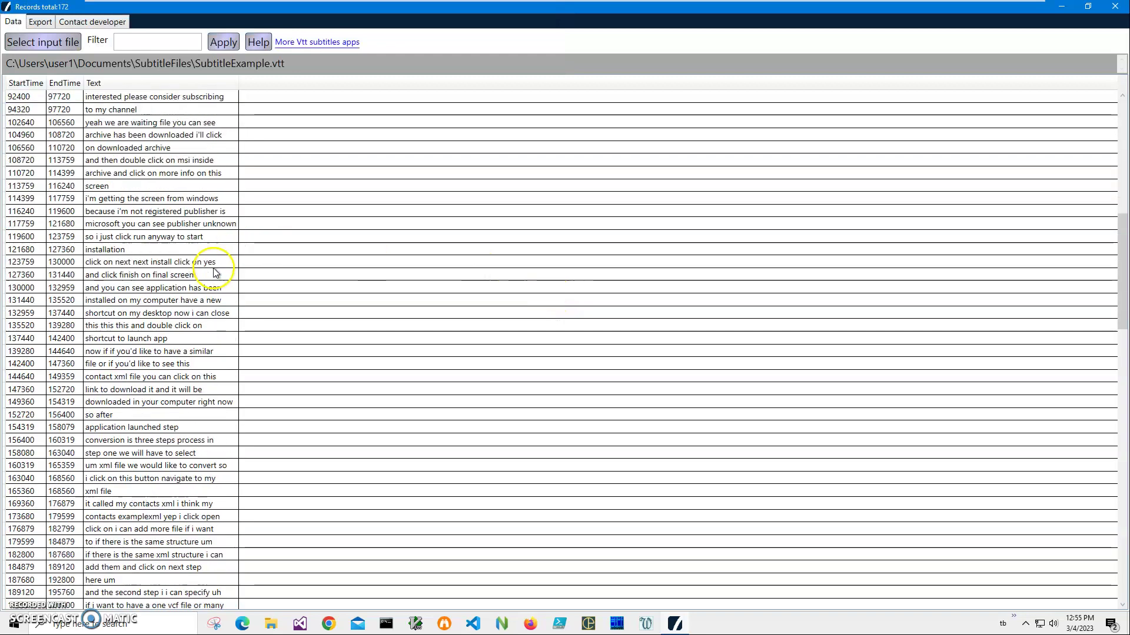
scroll(216, 273, "down", 15)
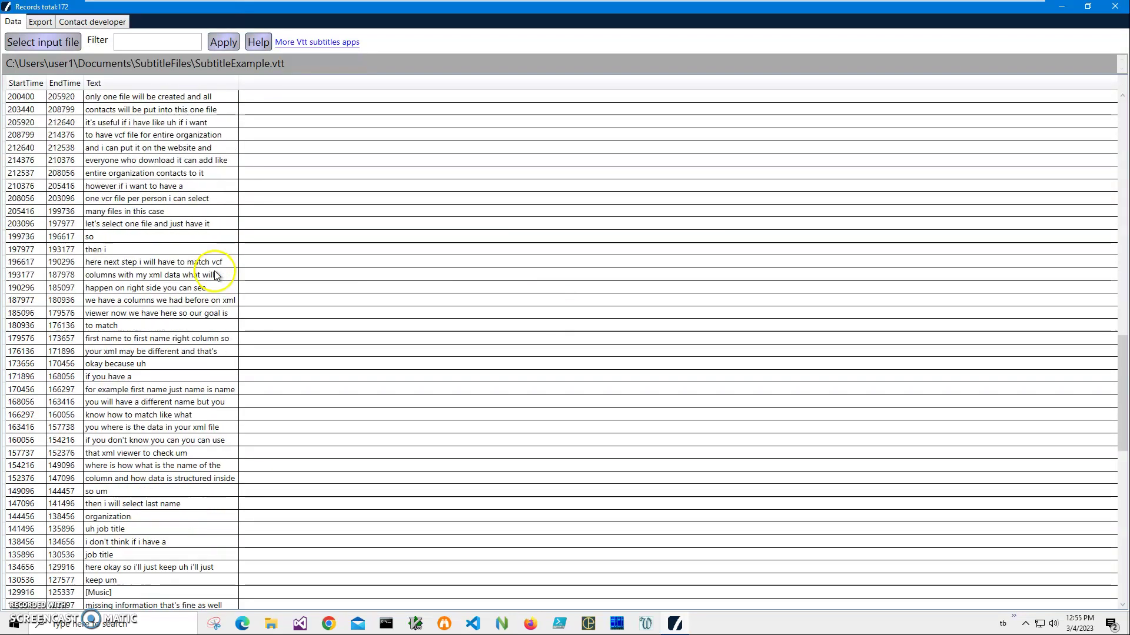
scroll(215, 275, "down", 6)
left_click(163, 175)
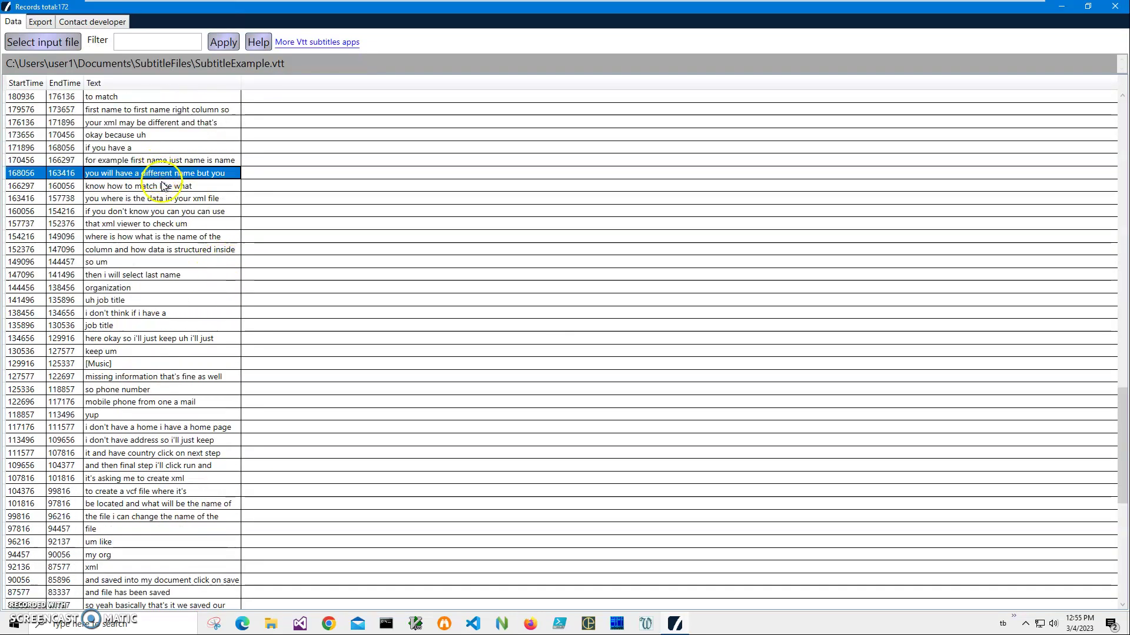
scroll(177, 217, "up", 13)
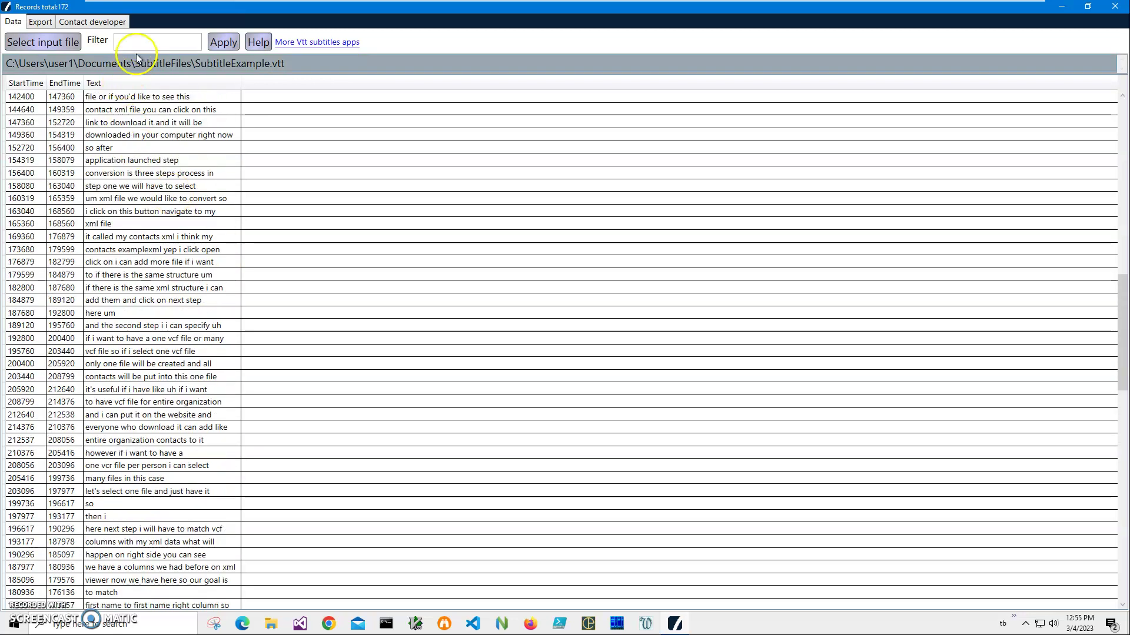
left_click(41, 22)
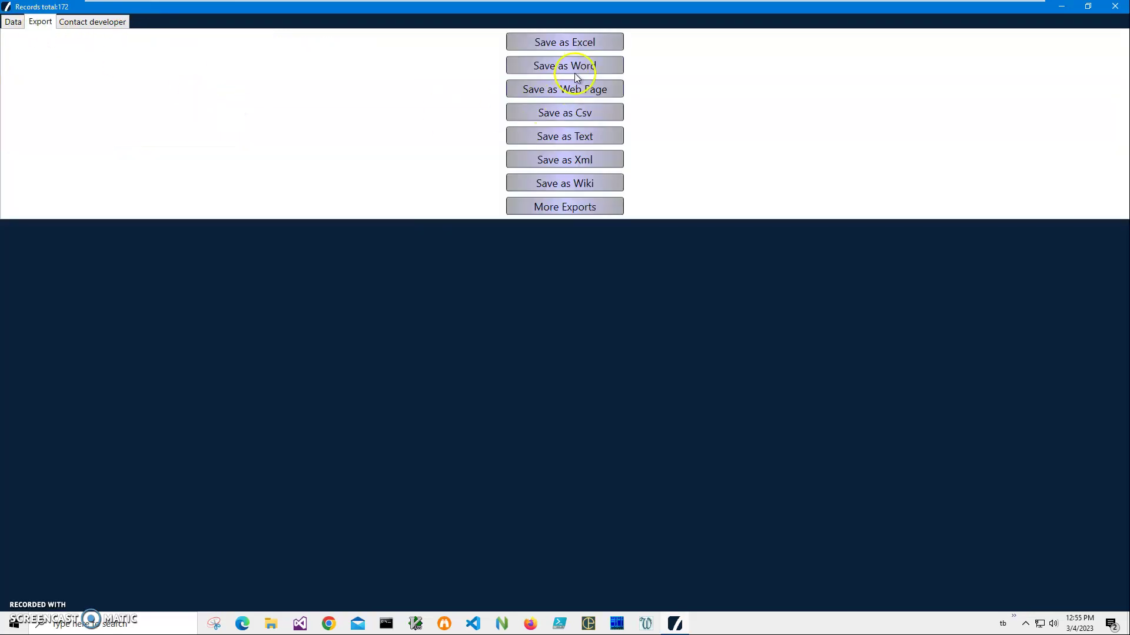
left_click(12, 21)
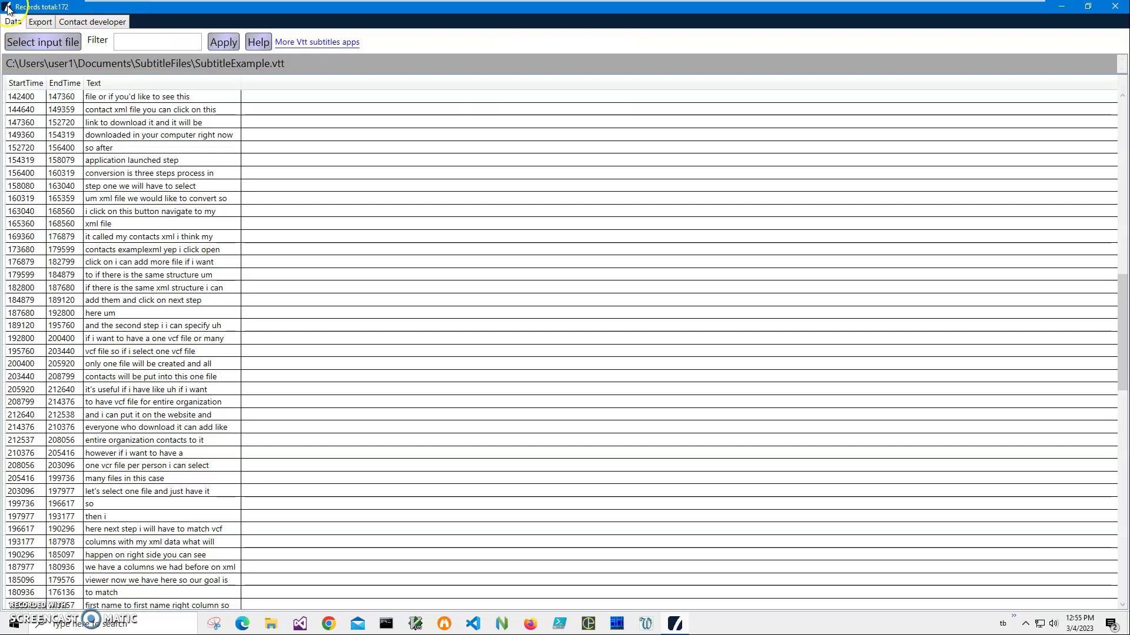
- Close Vtt Viewer and open the recent file SubtitleExample.vtt from File Explorer
left_click(8, 9)
left_click(8, 8)
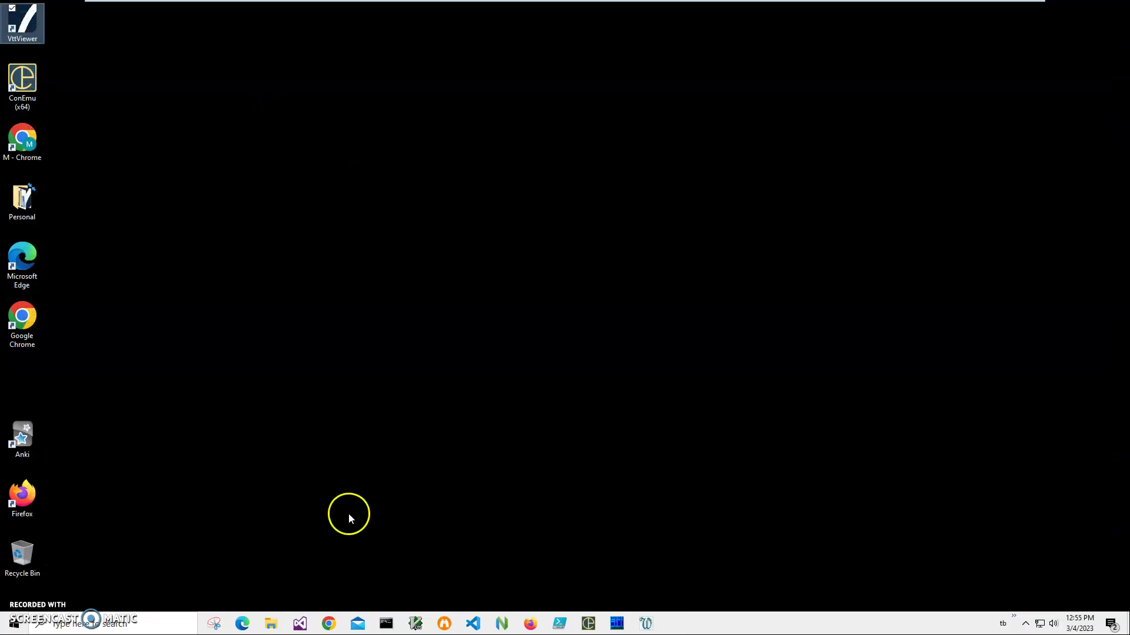
left_click(270, 627)
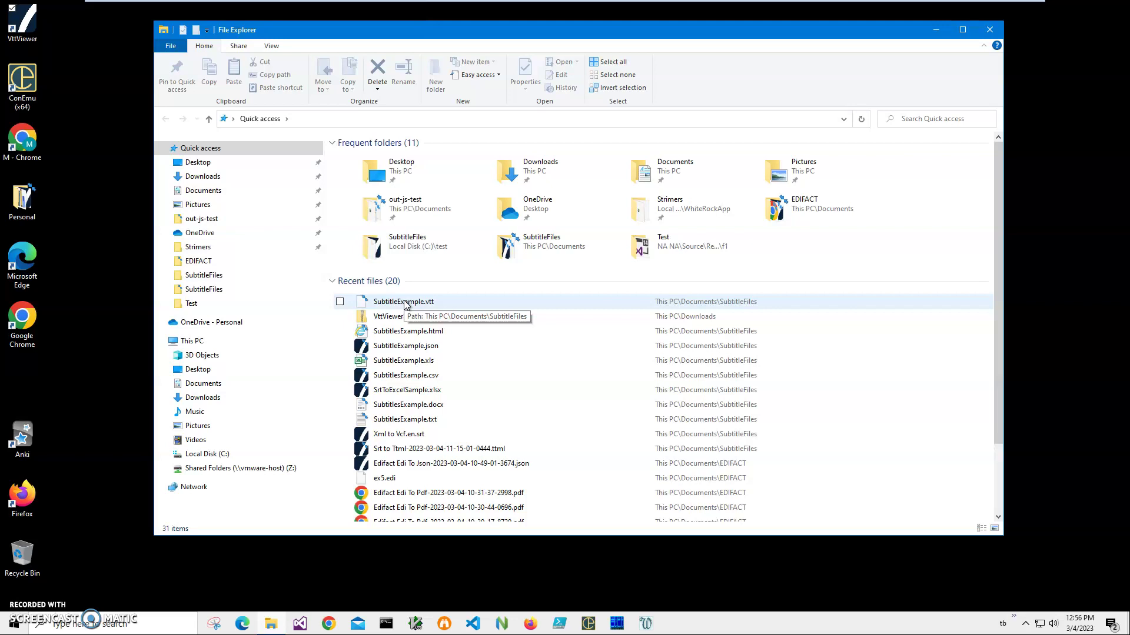
double_click(404, 304)
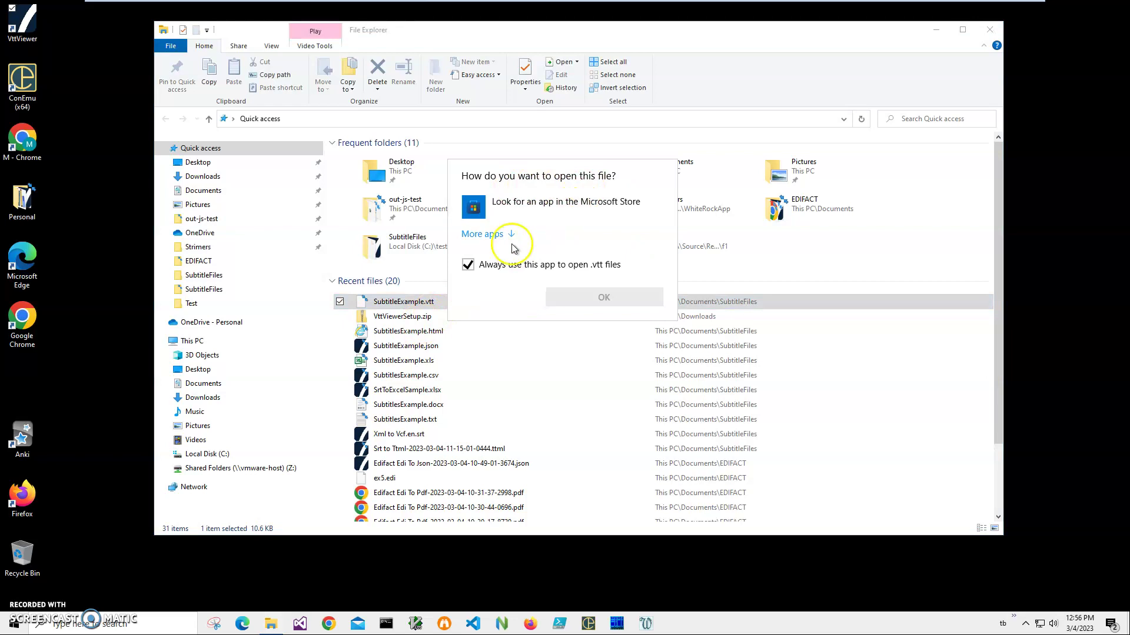
- Look through the full list of apps for .vtt files and choose to find another app on this PC
left_click(497, 234)
scroll(609, 341, "down", 3)
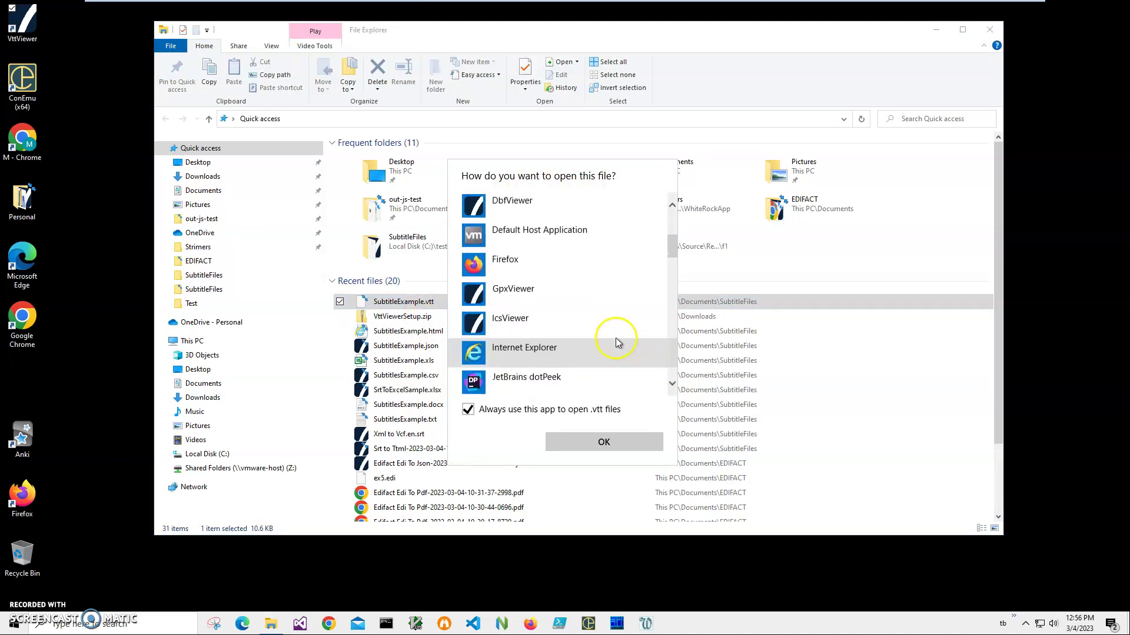
scroll(616, 339, "down", 5)
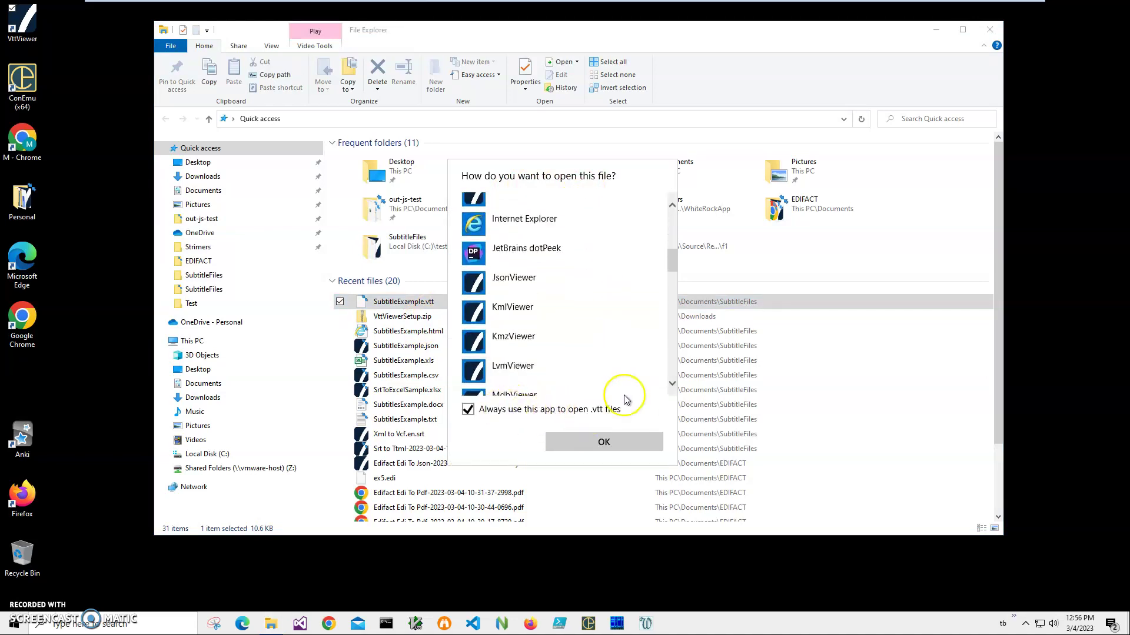
left_click_drag(674, 258, 672, 368)
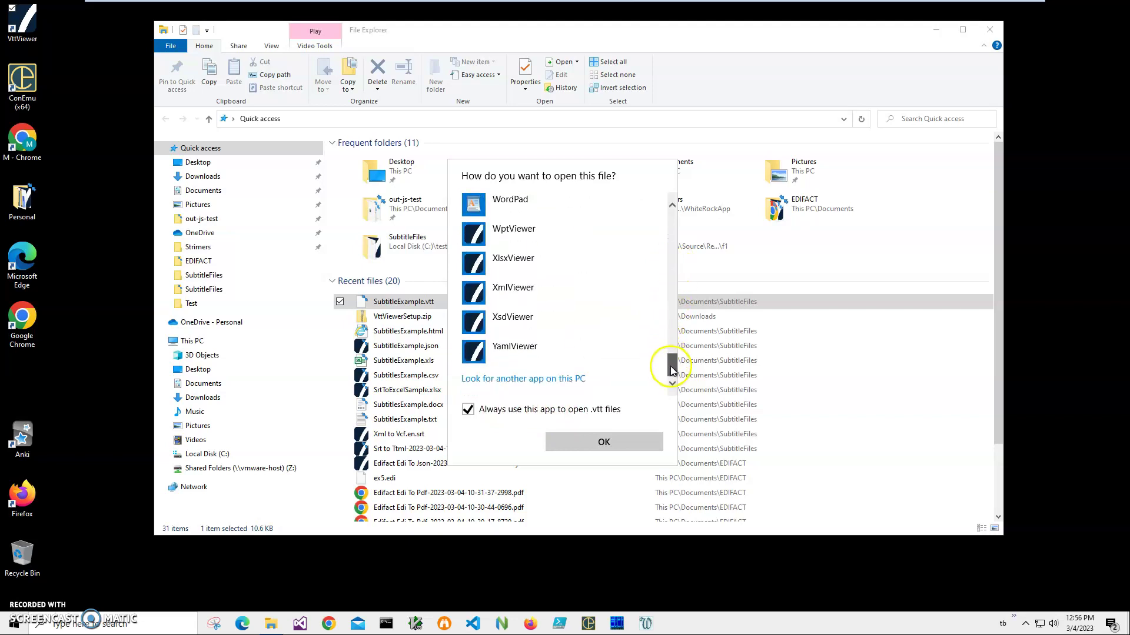
left_click(572, 380)
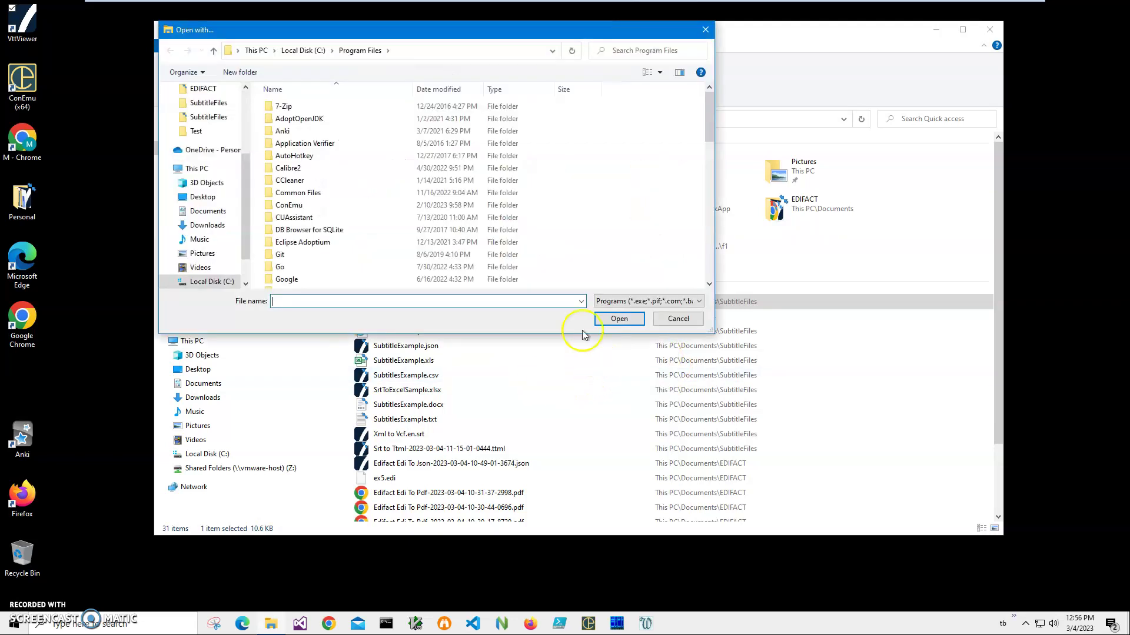
- Choose VttViewer.exe from C:\Program Files (x86)\WhiterockSoftware\VttViewer as the app for opening .vtt files
left_click(301, 51)
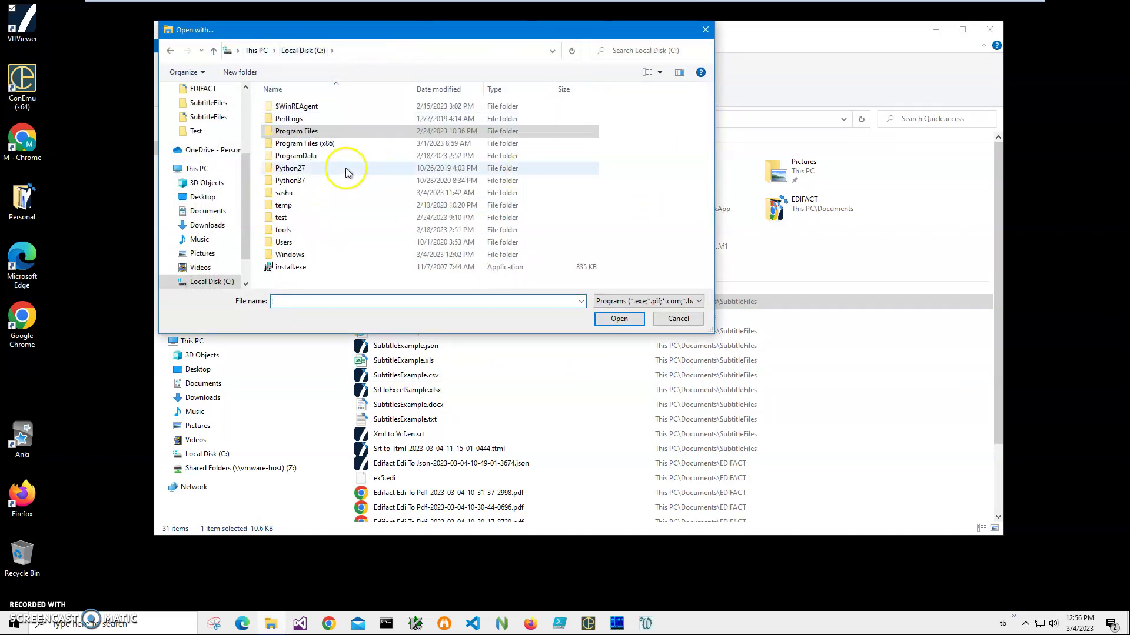
double_click(320, 148)
left_click_drag(710, 115, 717, 247)
double_click(322, 137)
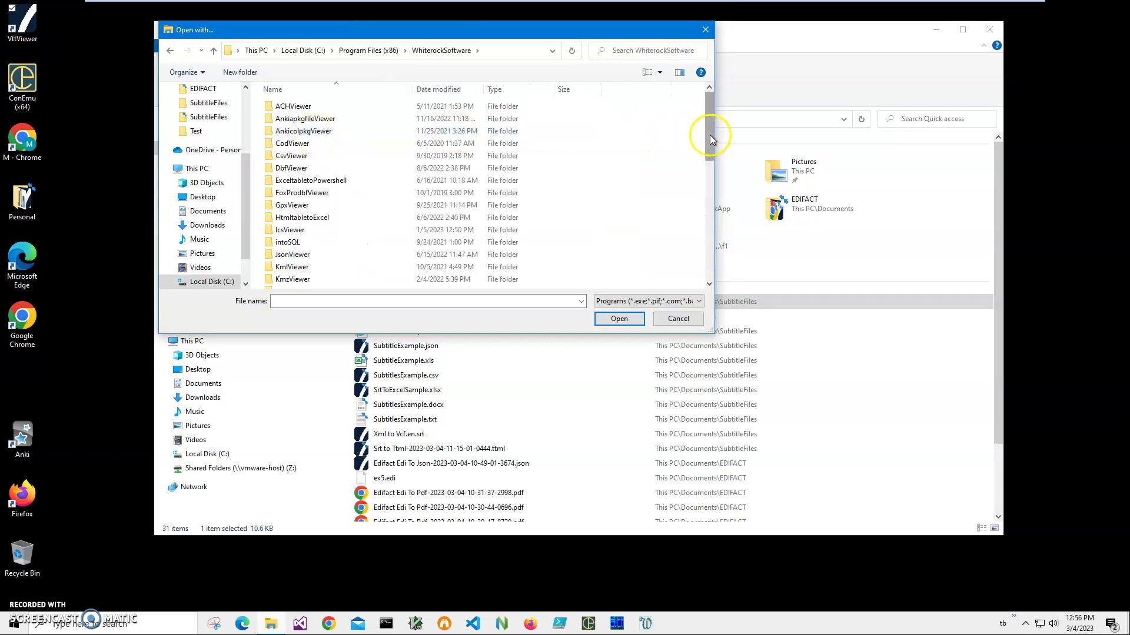
left_click_drag(716, 136, 726, 254)
left_click(285, 213)
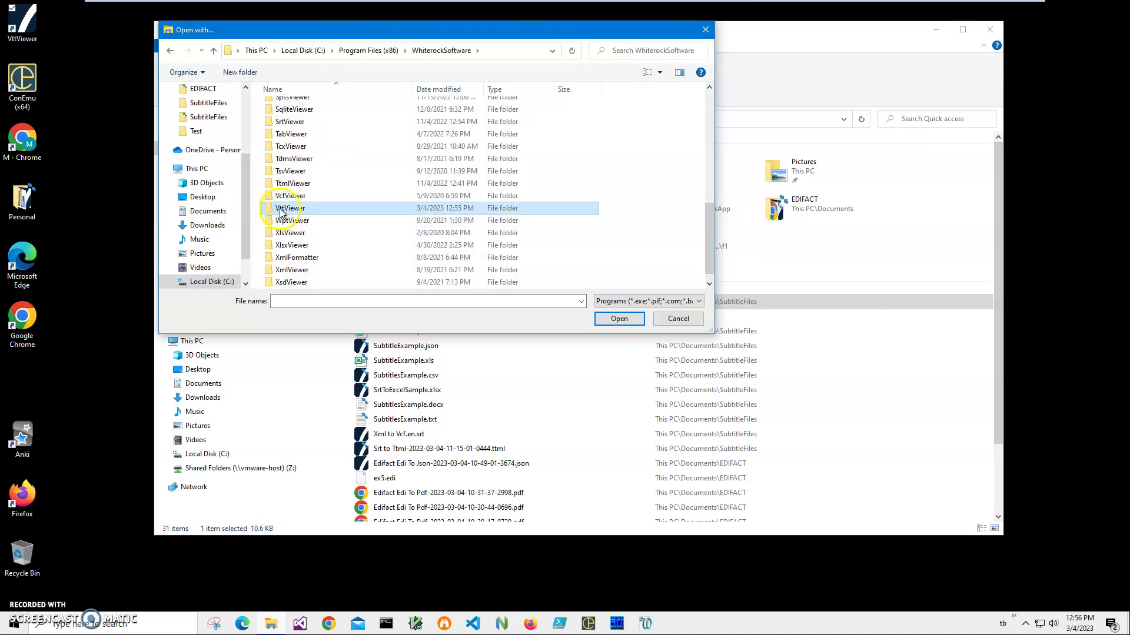
double_click(297, 208)
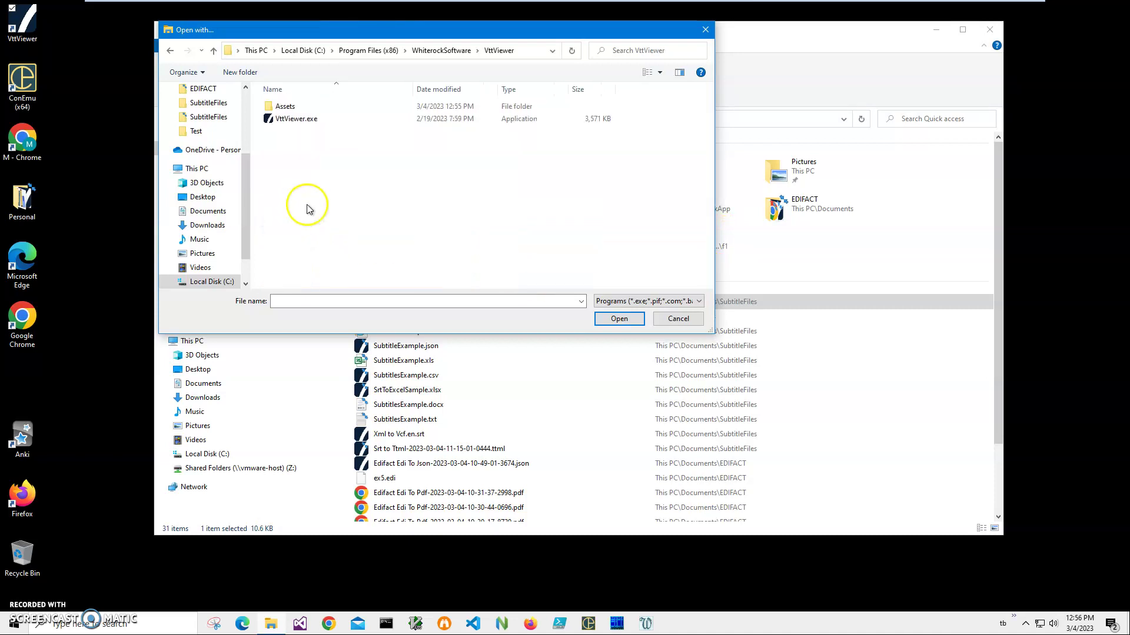
left_click(297, 120)
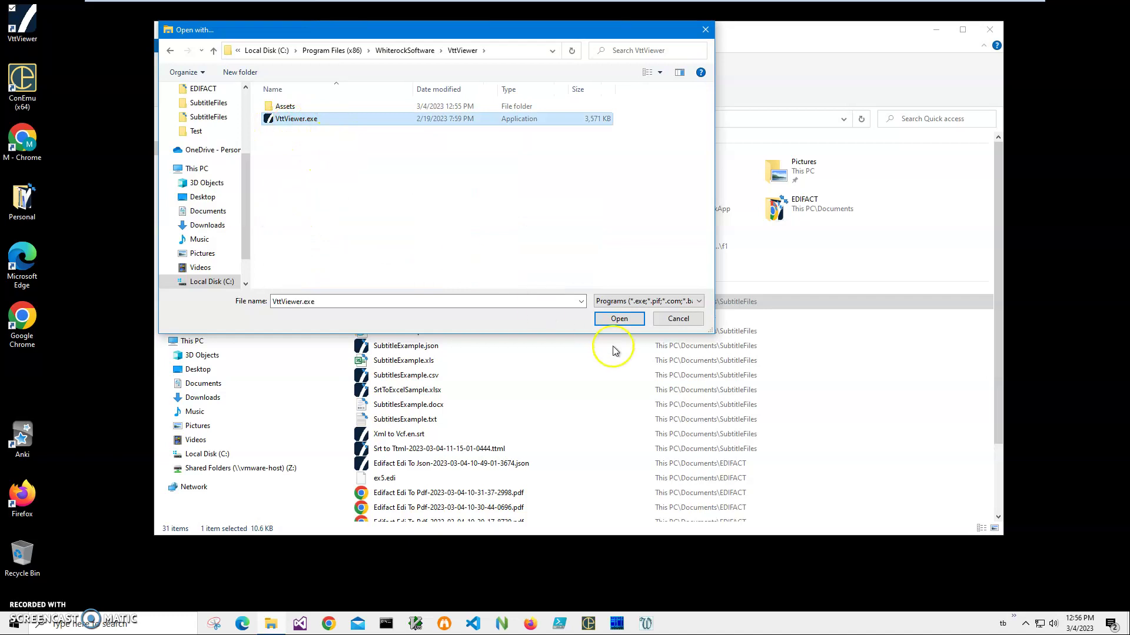
left_click(619, 318)
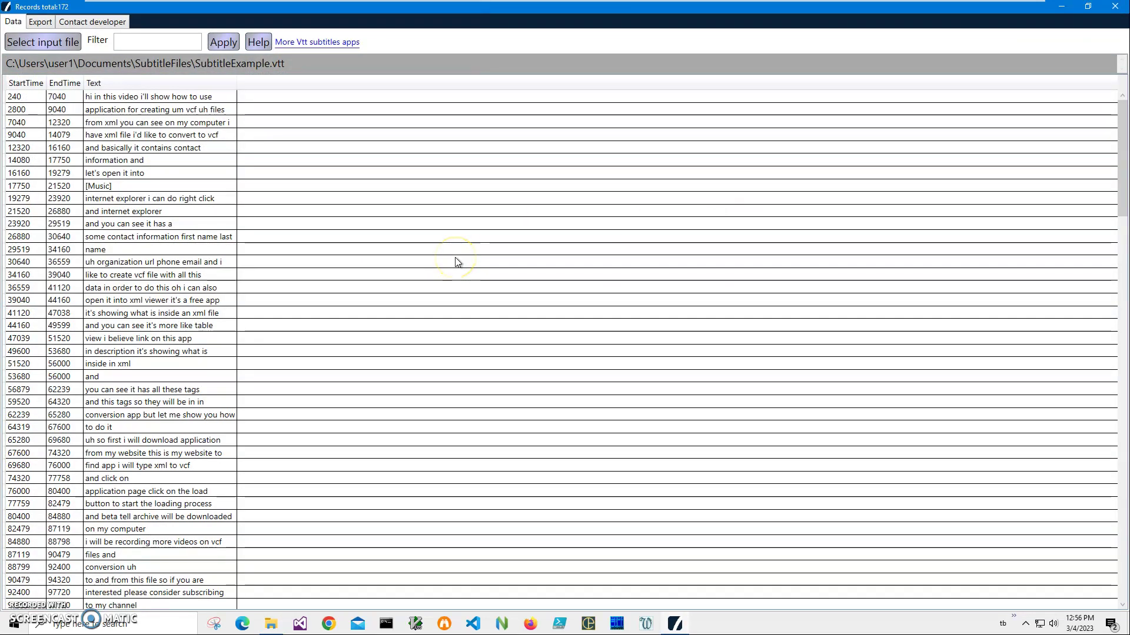
- Close Vtt Viewer, then test the file association by reopening the recent file SubtitleExample.vtt and closing it again
left_click(1114, 6)
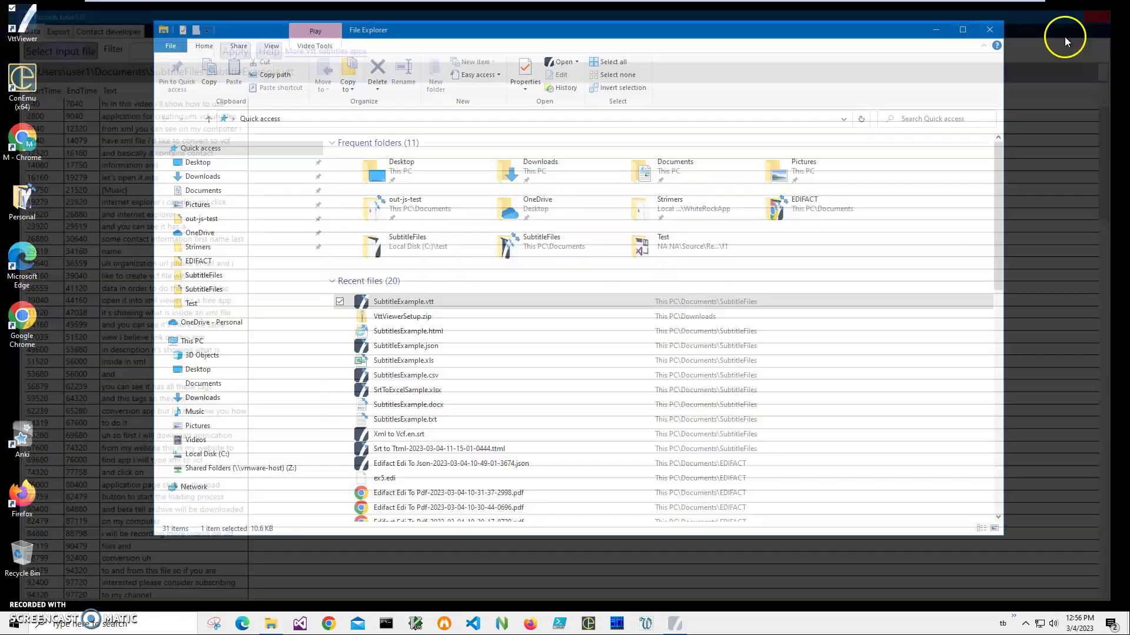
double_click(434, 306)
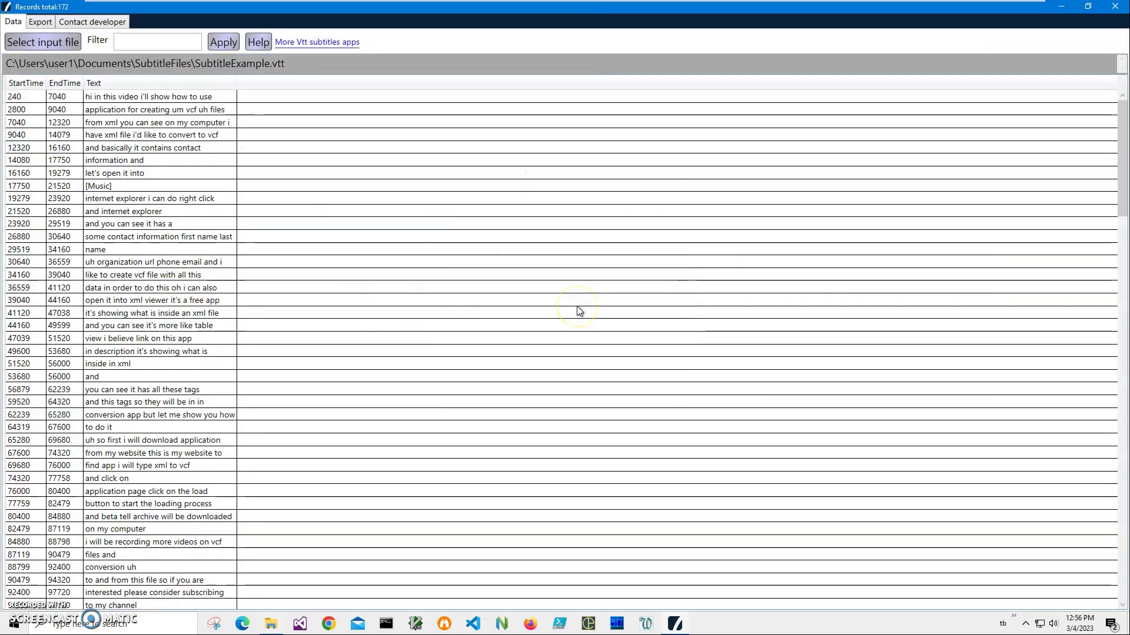
left_click(1115, 5)
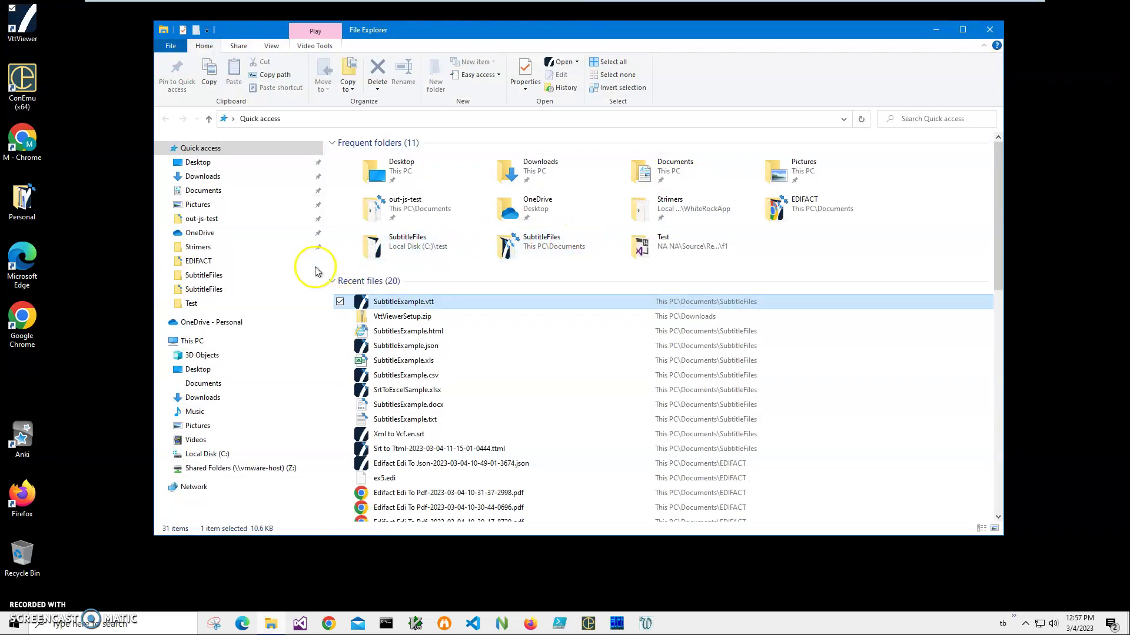
- Open SubtitleExample.vtt directly from the Documents\SubtitleFiles folder to check its default app, then close the viewer
left_click(285, 289)
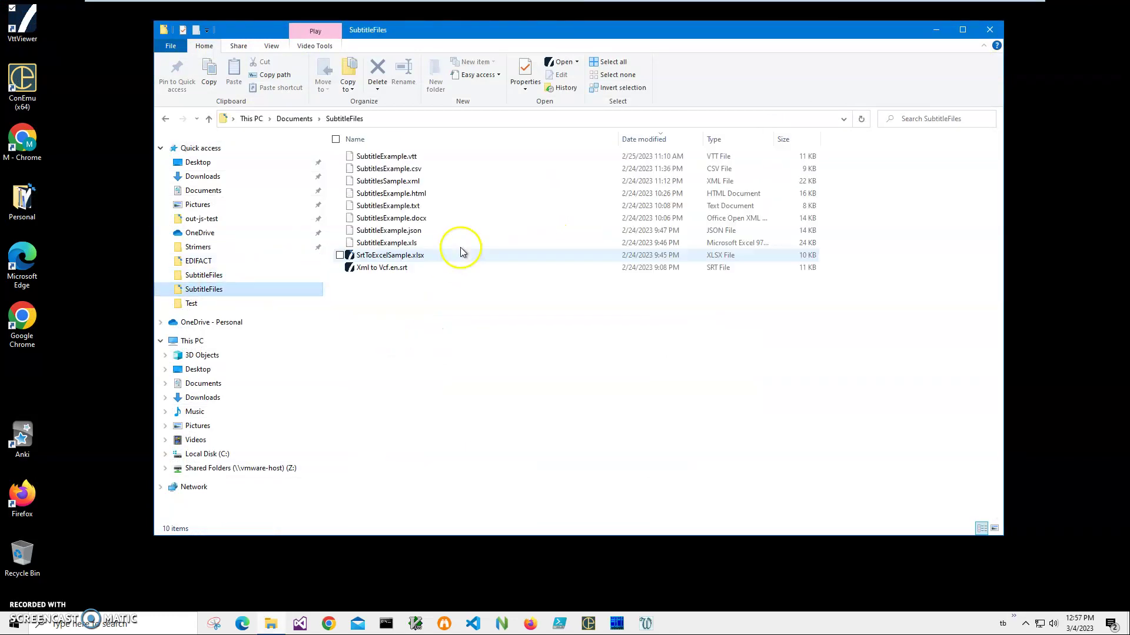
double_click(404, 156)
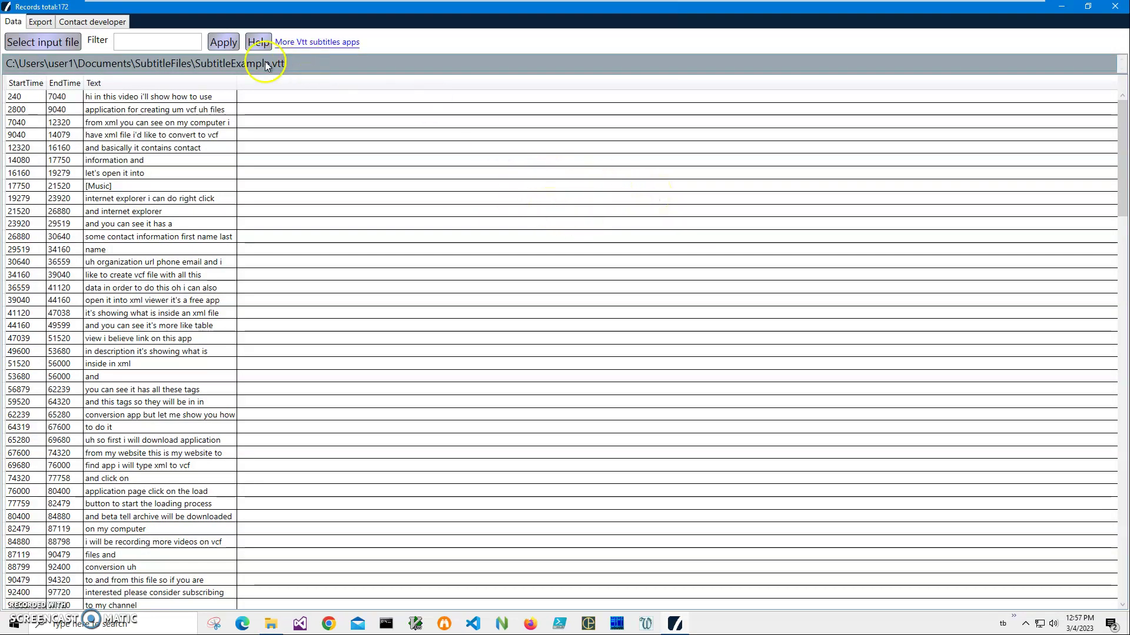
left_click(1109, 9)
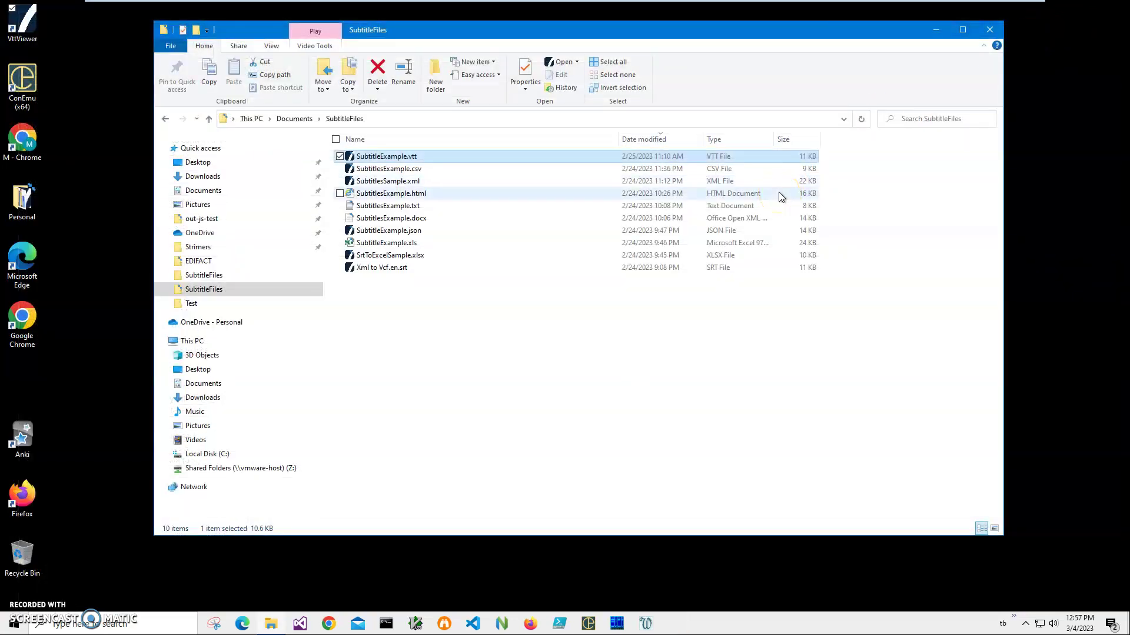